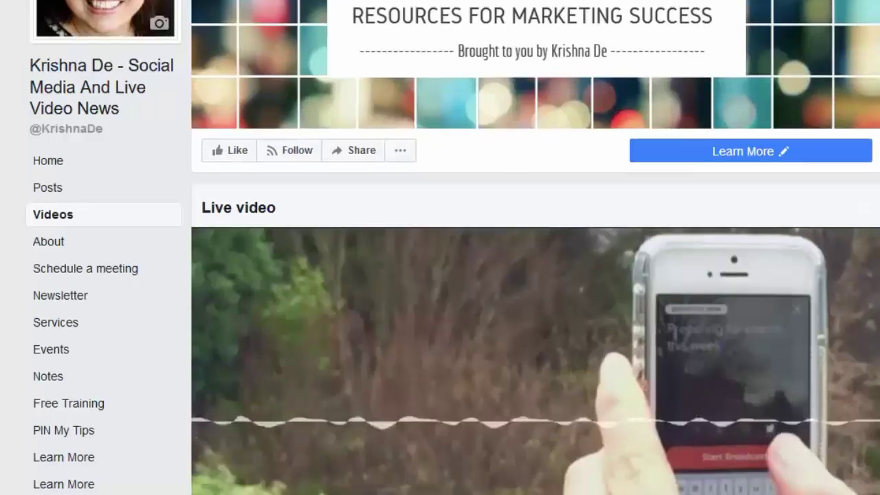
Scroll to Playlists (7) and open its pencil menu showing Add Playlist and Reorder Playlists
scroll(509, 240, "down", 4)
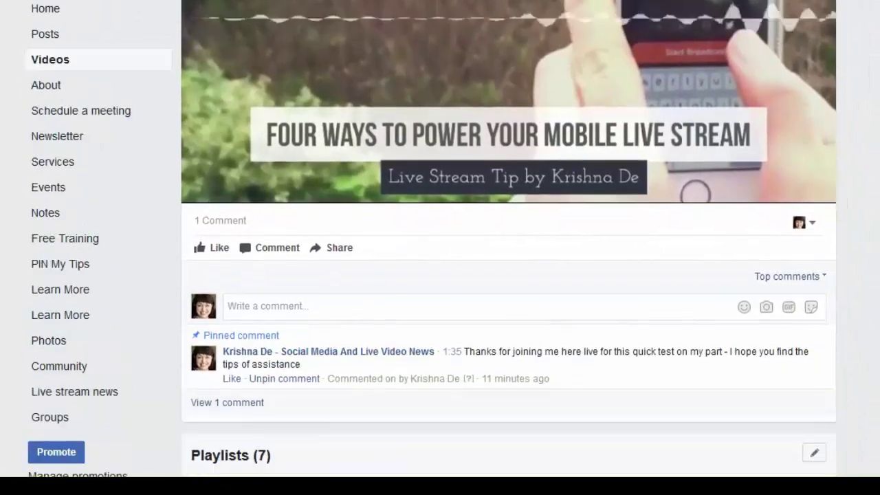
scroll(509, 241, "down", 1)
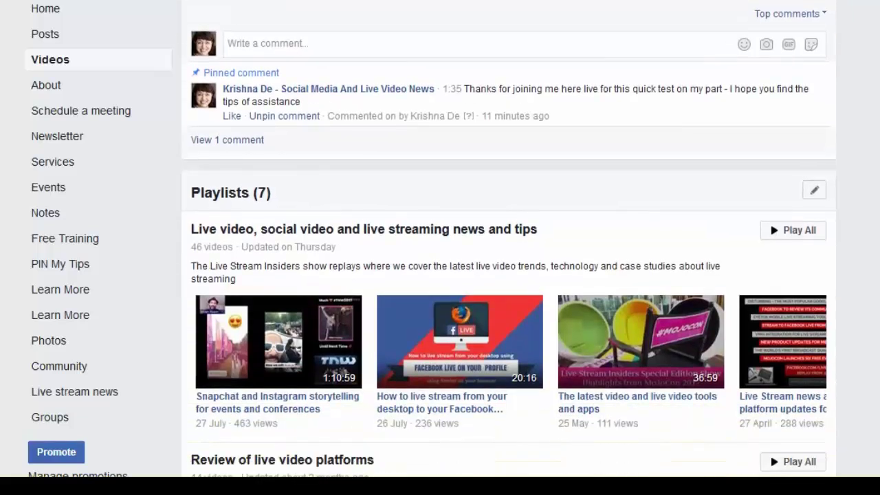
scroll(509, 241, "down", 2)
scroll(509, 241, "down", 1)
scroll(697, 34, "up", 1)
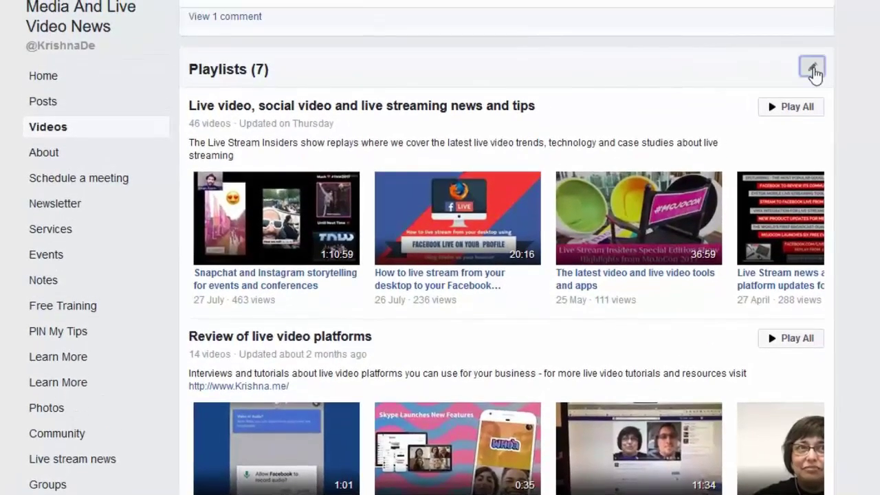
left_click(812, 69)
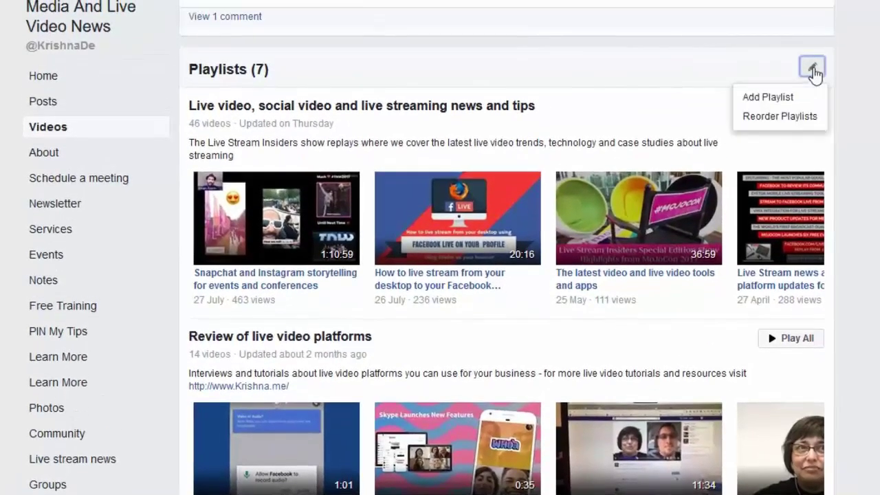
left_click(775, 104)
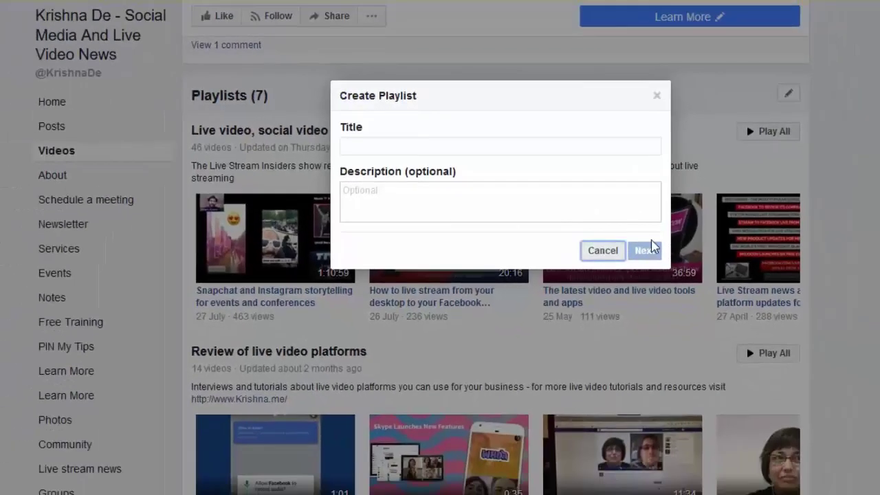
left_click(603, 250)
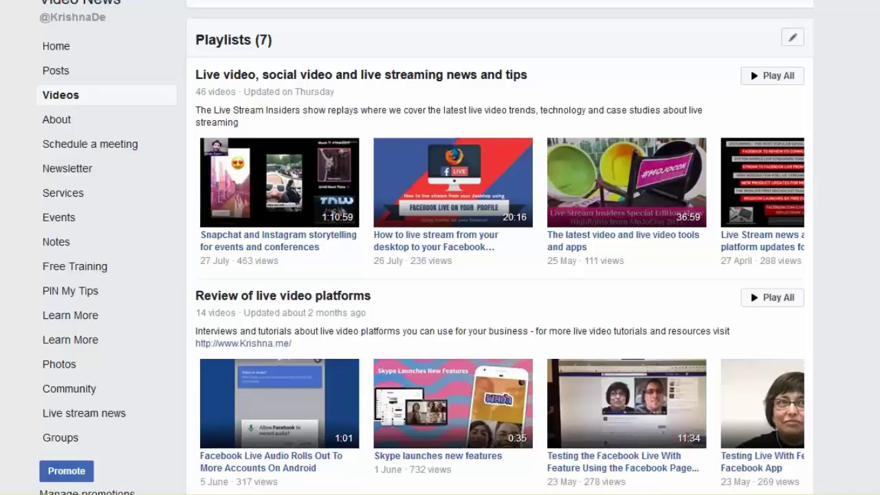
scroll(500, 250, "down", 2)
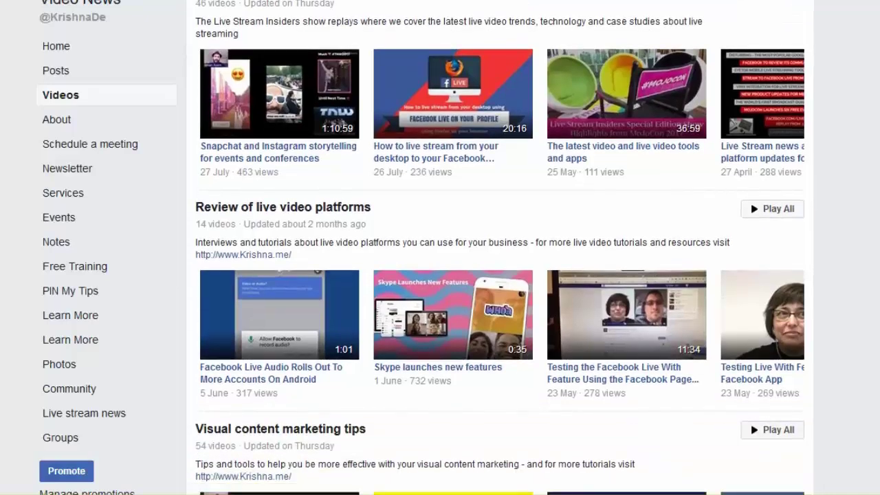
scroll(500, 250, "down", 3)
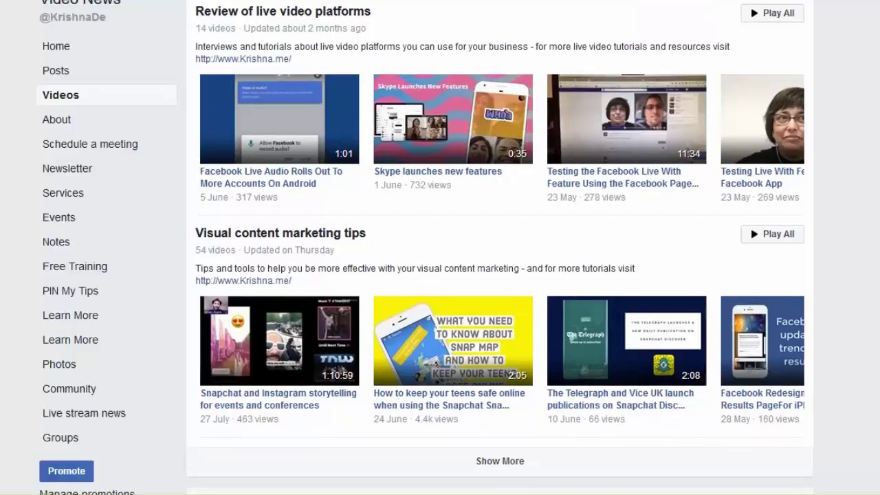
scroll(501, 250, "up", 4)
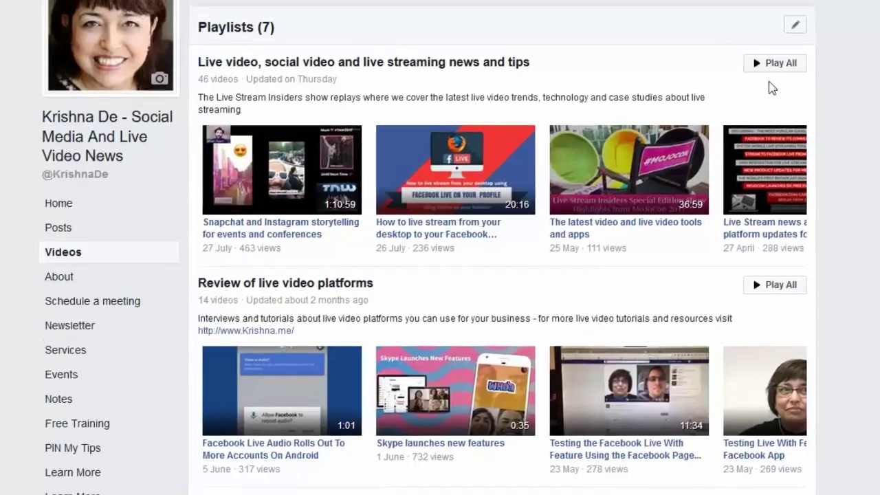
mouse_move(715, 69)
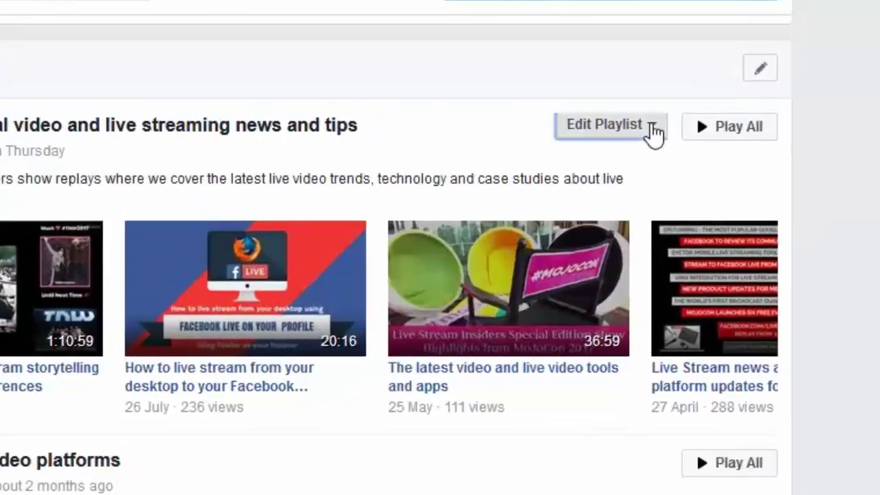
Open the Edit Playlist dropdown on the 'Live video, social video and live streaming news and tips' playlist
left_click(649, 127)
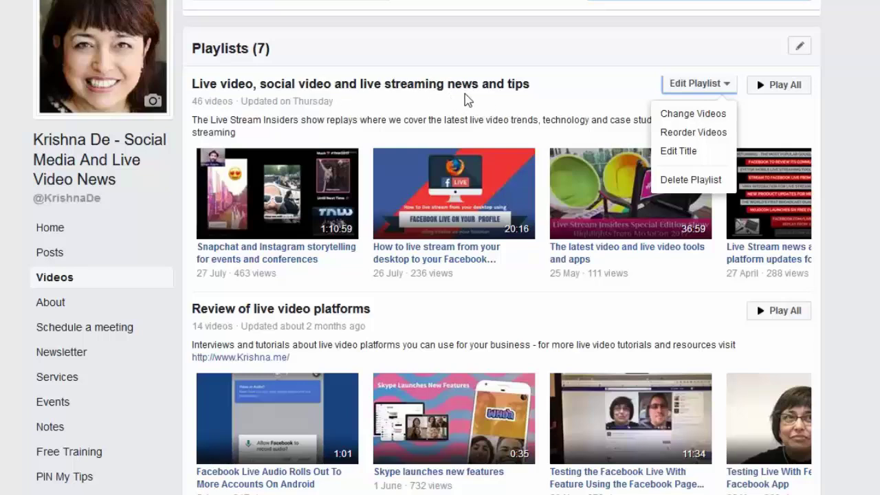
Add 'Four ways to power your mobile live stream' to the playlist's videos and save
left_click(706, 115)
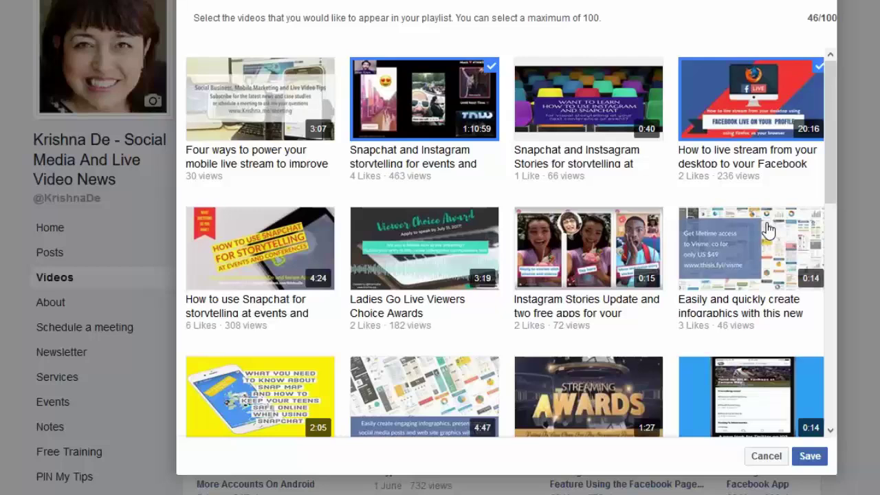
left_click(237, 119)
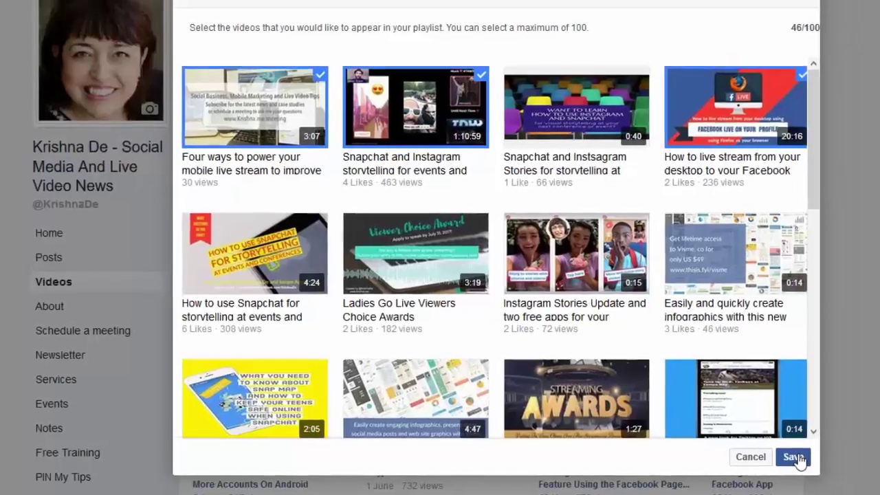
left_click(811, 458)
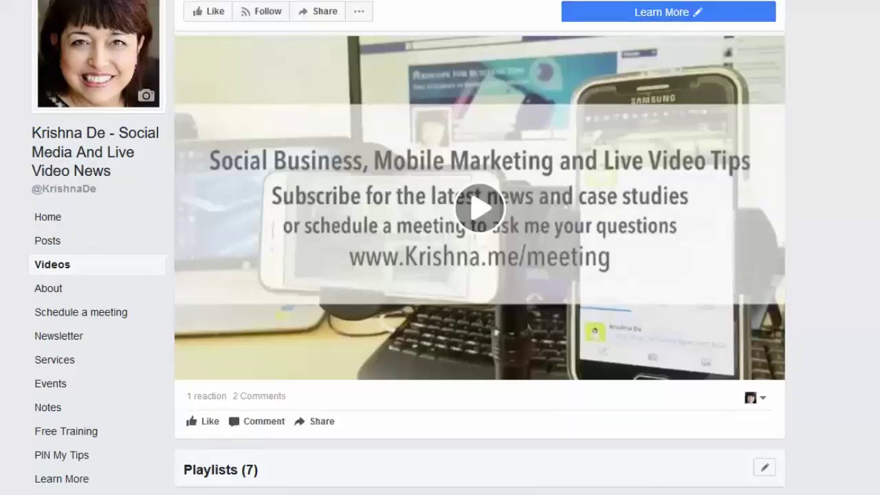
Reopen the Edit Playlist dropdown on the live streaming news and tips playlist
scroll(479, 262, "down", 5)
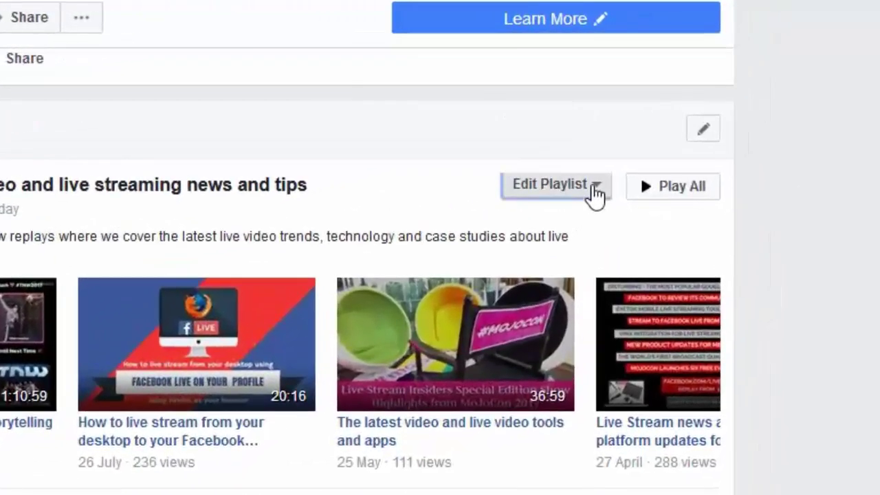
left_click(607, 186)
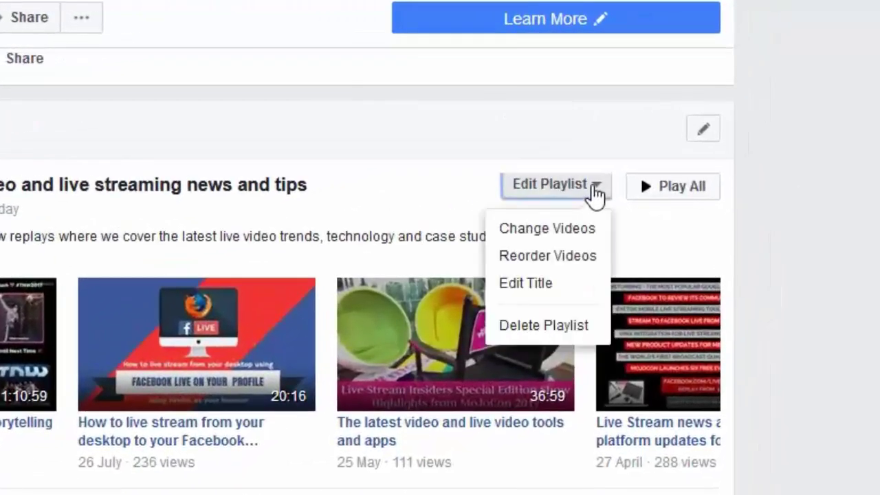
Reorder the playlist so 'The latest video and live video tools and apps' sits third, then save
left_click(565, 256)
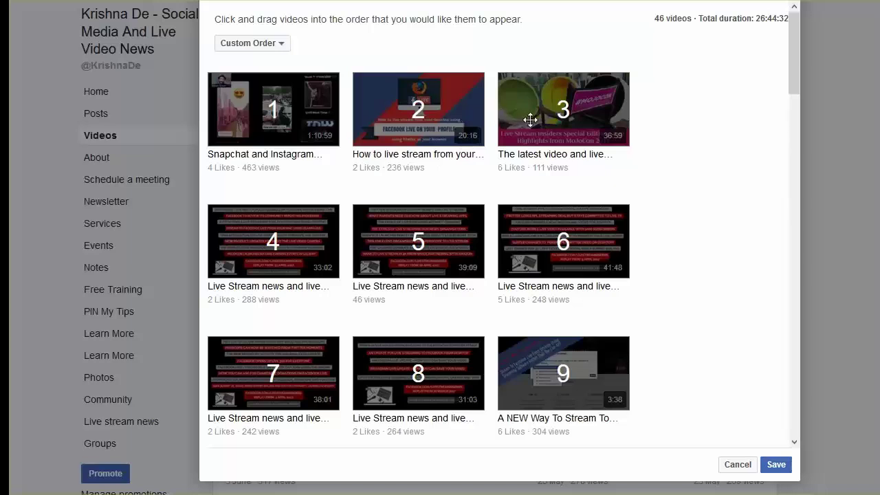
left_click_drag(566, 117, 275, 124)
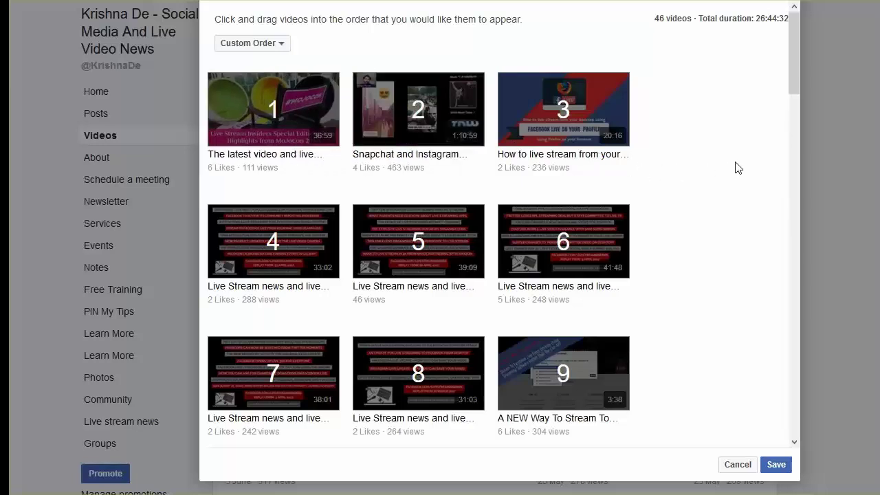
left_click_drag(282, 114, 567, 113)
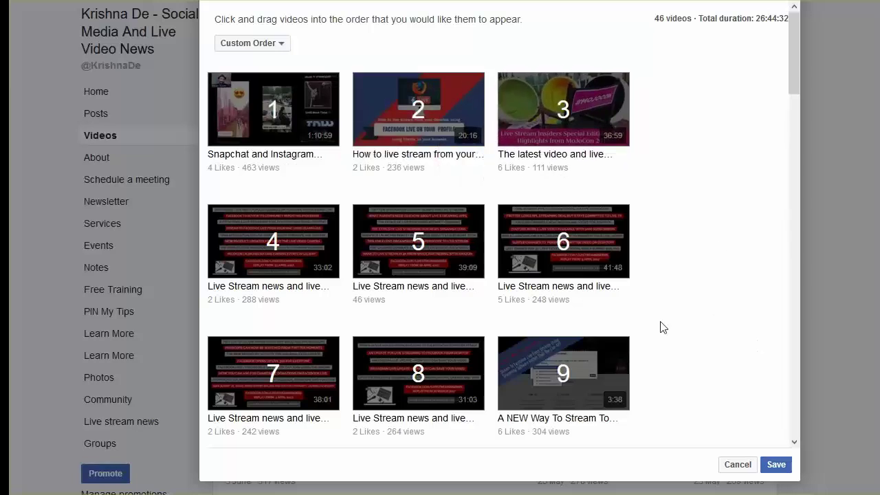
left_click(775, 467)
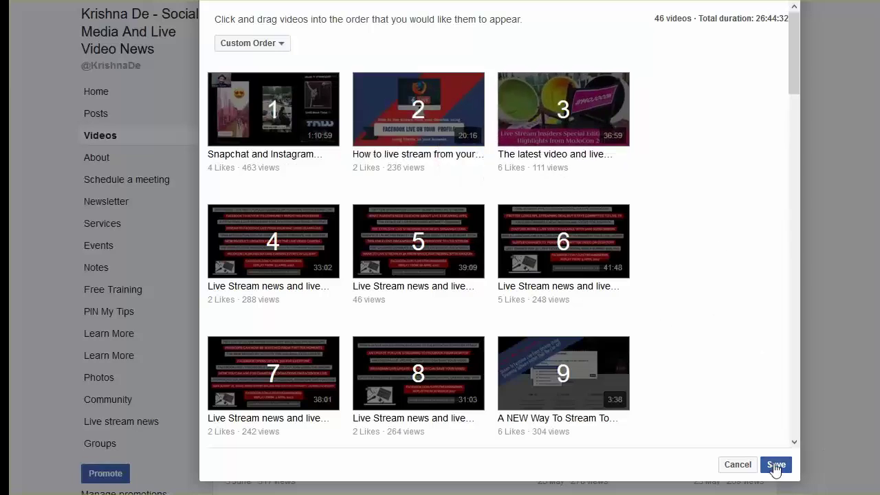
Confirm the saved video order and check the playlist preview on the Videos page
left_click(776, 466)
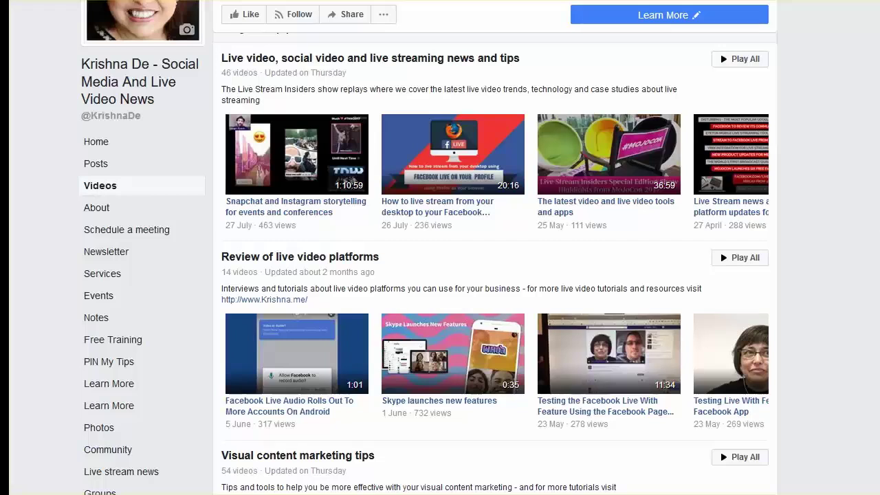
scroll(495, 275, "down", 4)
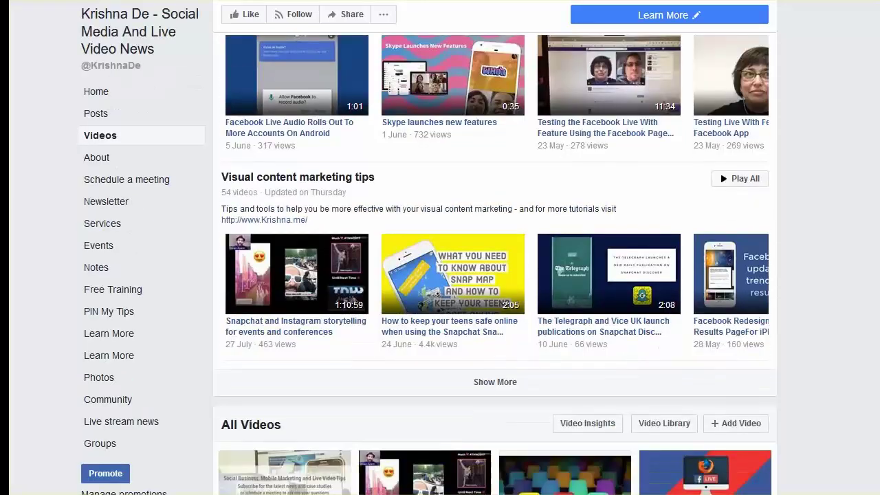
scroll(495, 275, "down", 3)
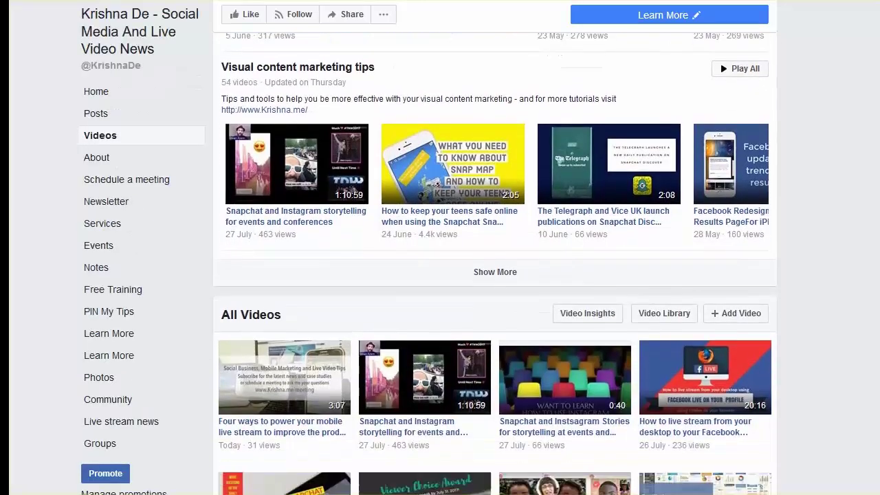
scroll(495, 275, "down", 1)
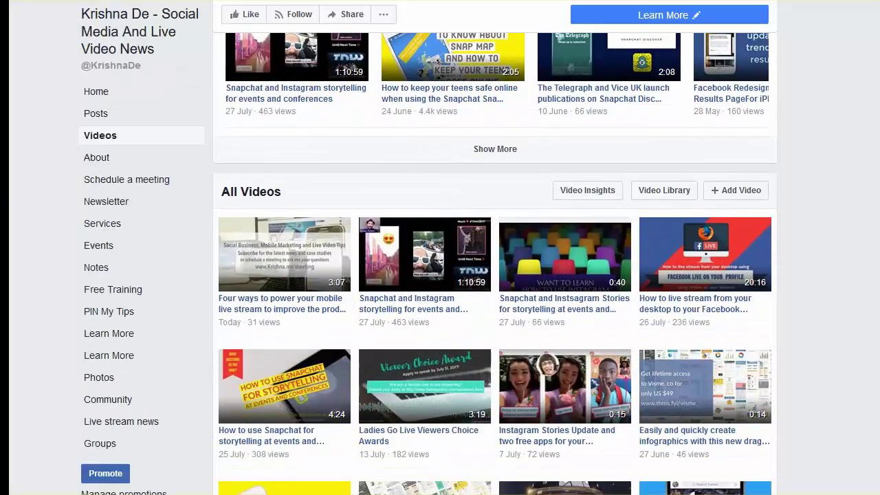
scroll(495, 275, "down", 1)
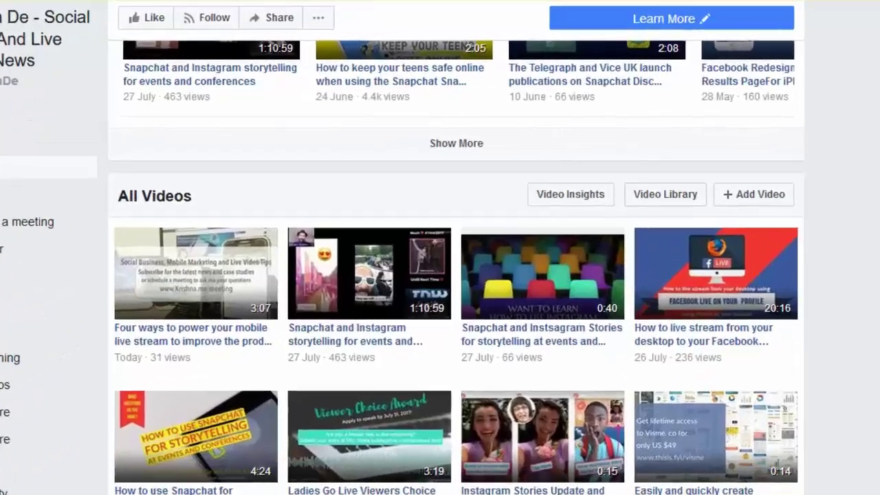
scroll(451, 275, "down", 2)
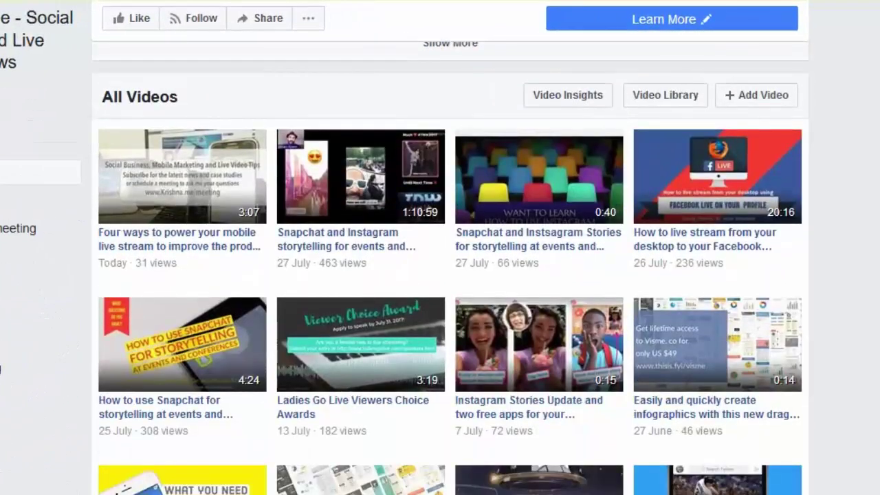
scroll(450, 276, "down", 1)
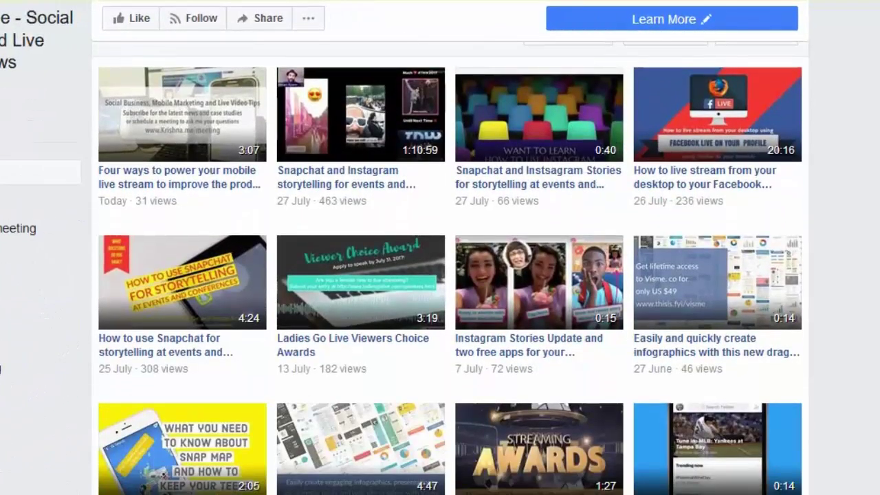
scroll(451, 275, "up", 10)
scroll(451, 275, "down", 3)
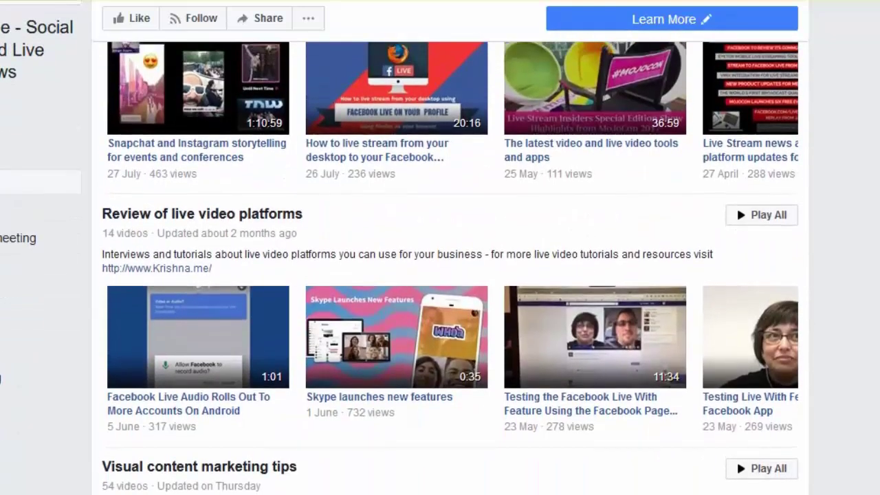
scroll(451, 275, "up", 3)
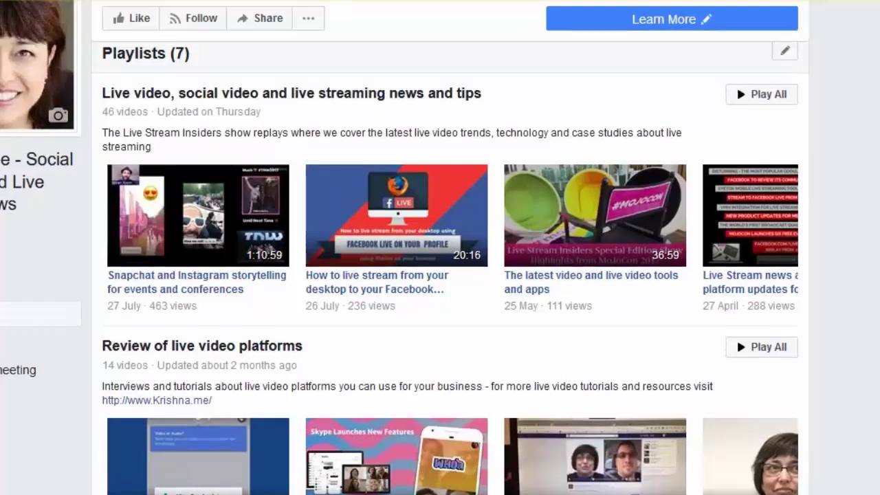
scroll(863, 170, "up", 1)
mouse_move(688, 131)
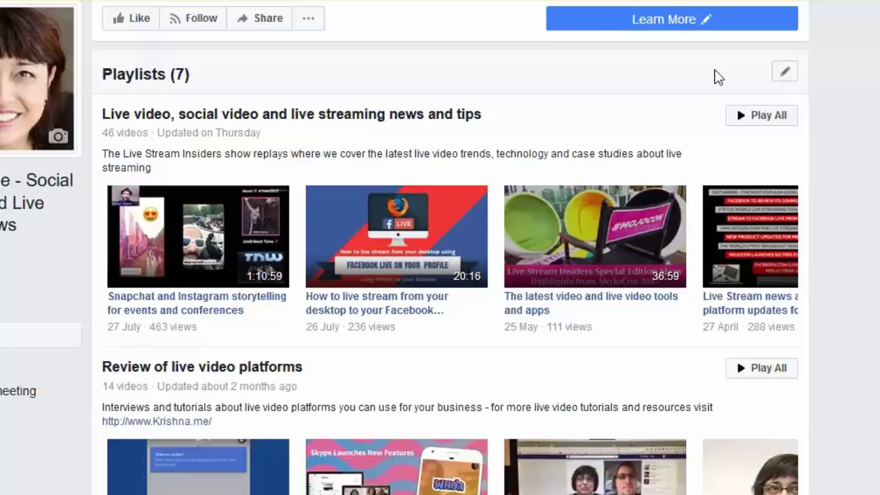
Open the Reorder Playlists dialog from the pencil menu beside Playlists (7)
left_click(786, 76)
left_click(786, 76)
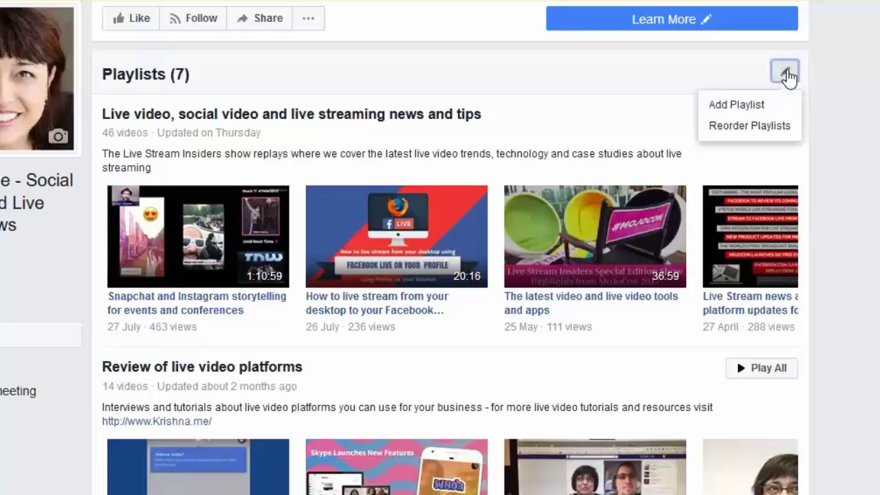
left_click(748, 126)
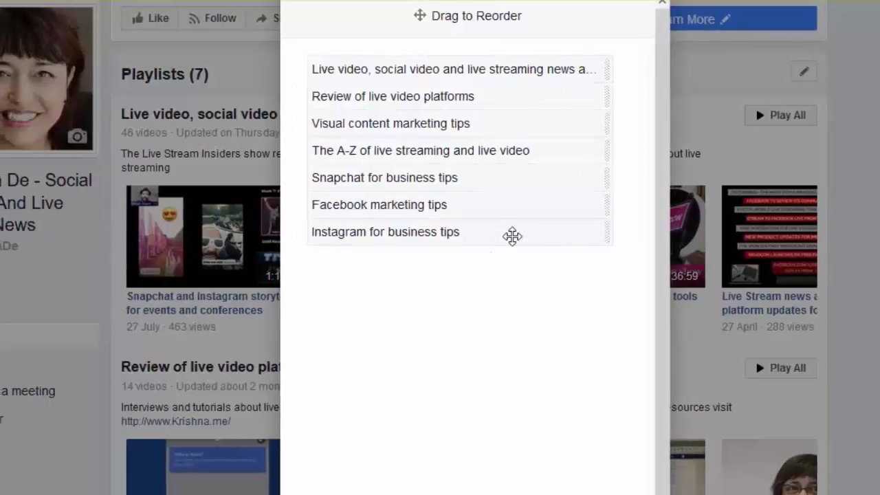
Move 'Instagram for business tips' above 'Facebook marketing tips' and save the playlist order
mouse_move(513, 234)
left_mouse_down()
mouse_move(511, 207)
mouse_move(520, 237)
left_mouse_up()
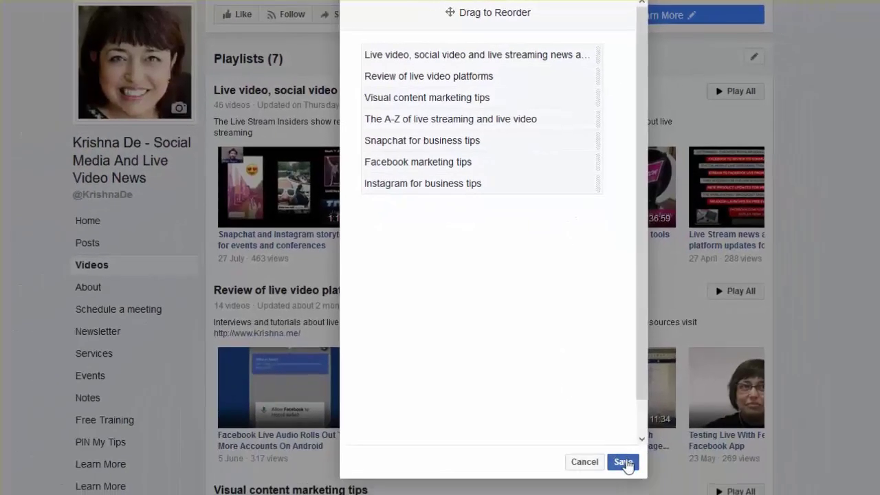
left_click(623, 461)
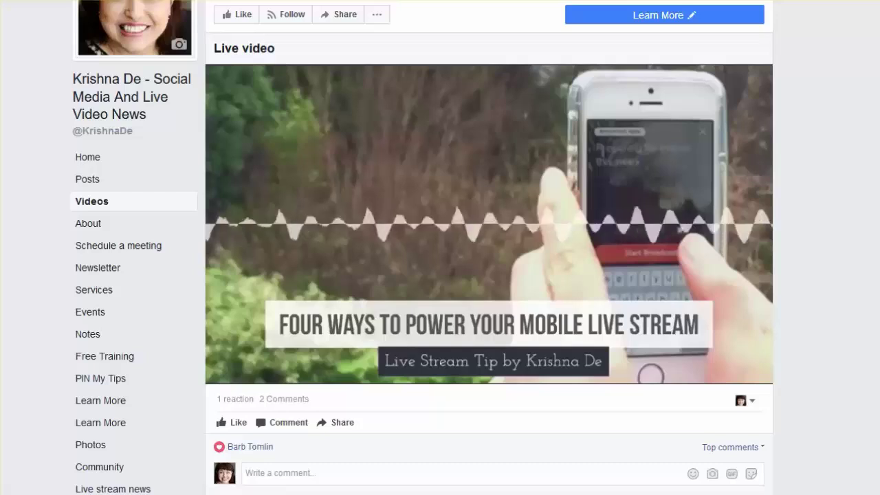
scroll(489, 248, "down", 1)
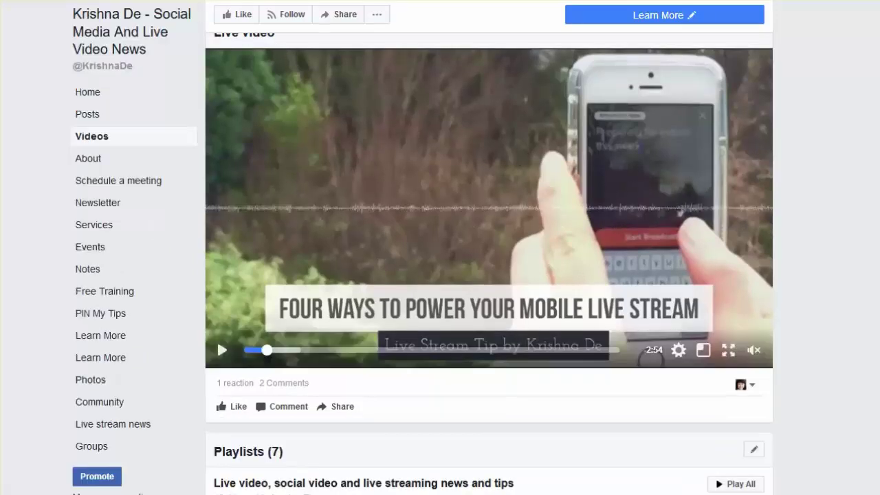